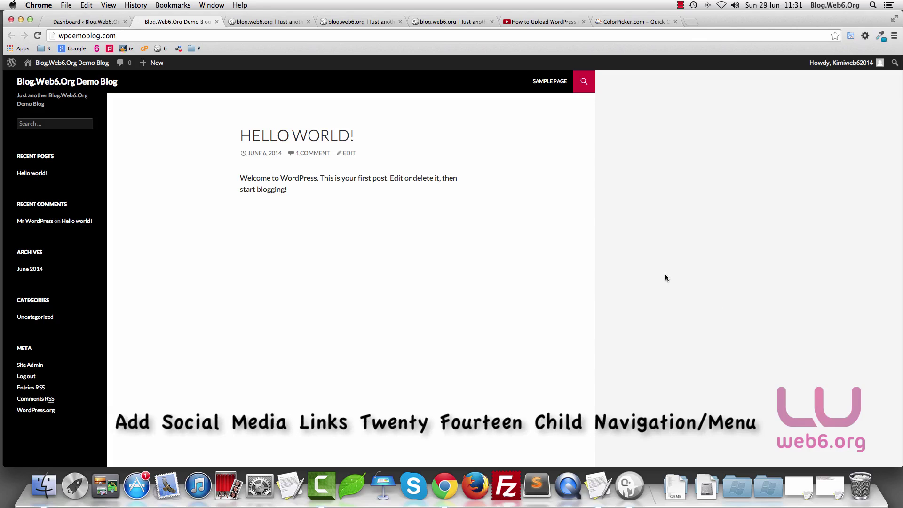
# Step: Show the localhost blogweb6move example blog, whose menu has Facebook, G+ and Twitter links
pyautogui.click(273, 22)
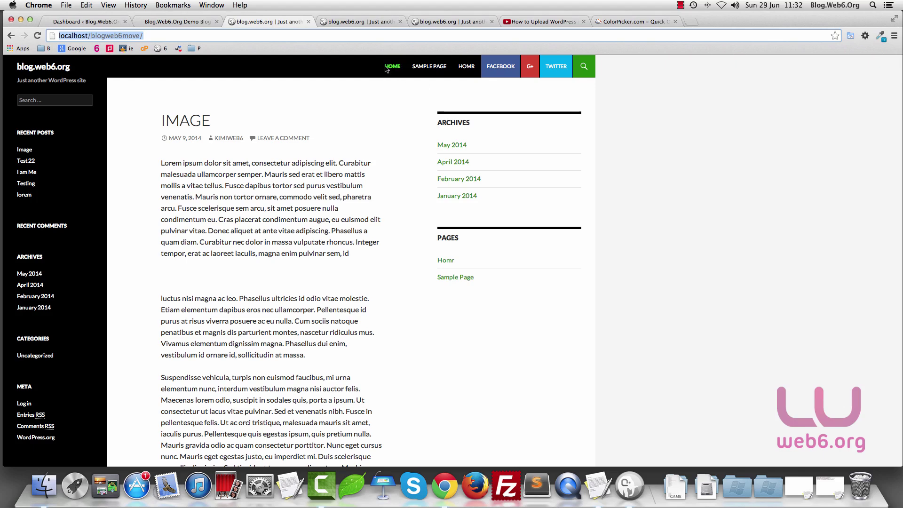
# Step: Browse the next two example blogs, ending on the one with social icons and an Uncategorized dropdown
pyautogui.click(367, 21)
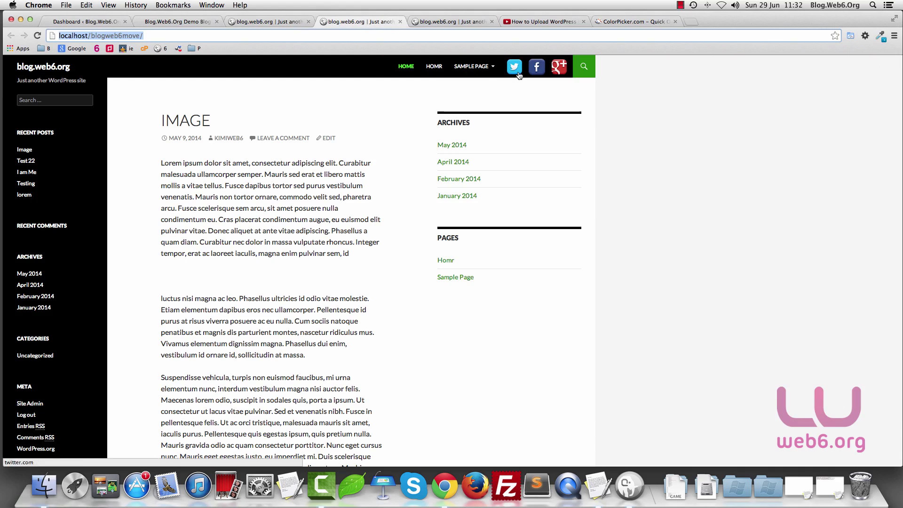
pyautogui.moveTo(468, 71)
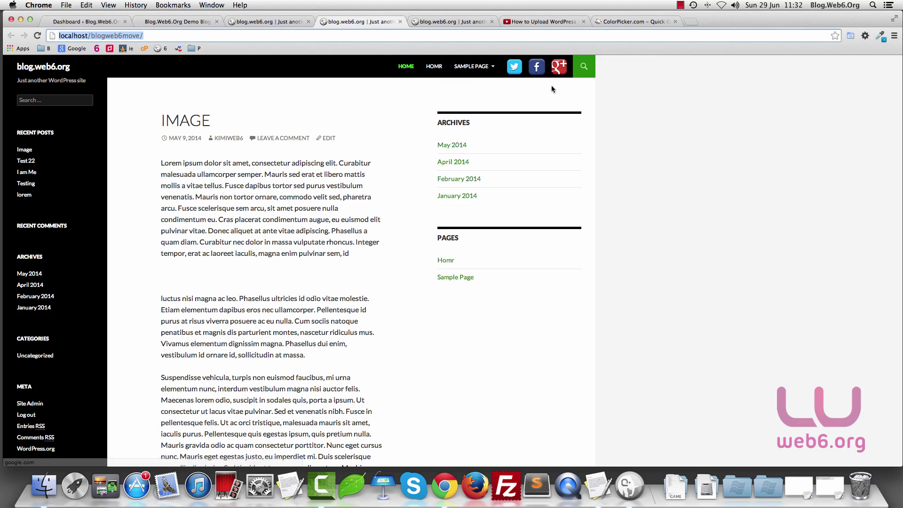
pyautogui.click(444, 22)
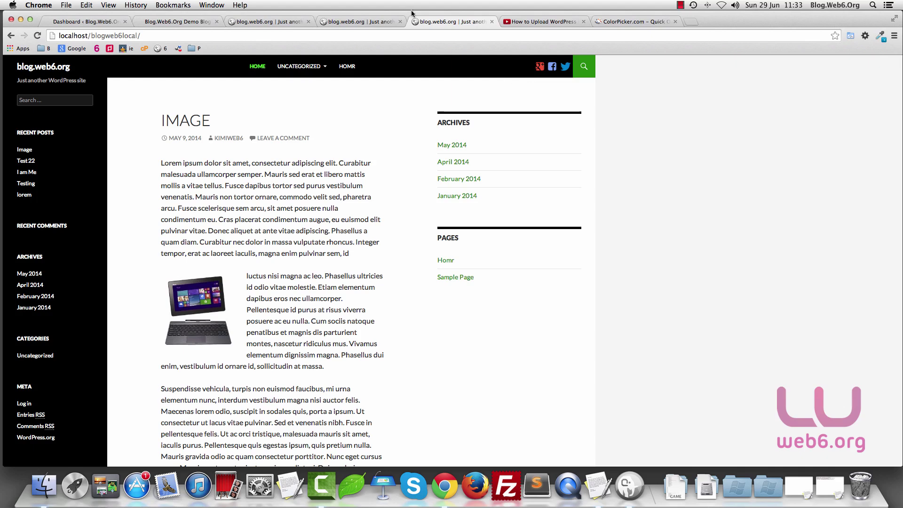
# Step: Close the four example blog tabs and return to the wpdemoblog.com Demo Blog's Hello World page
pyautogui.click(490, 23)
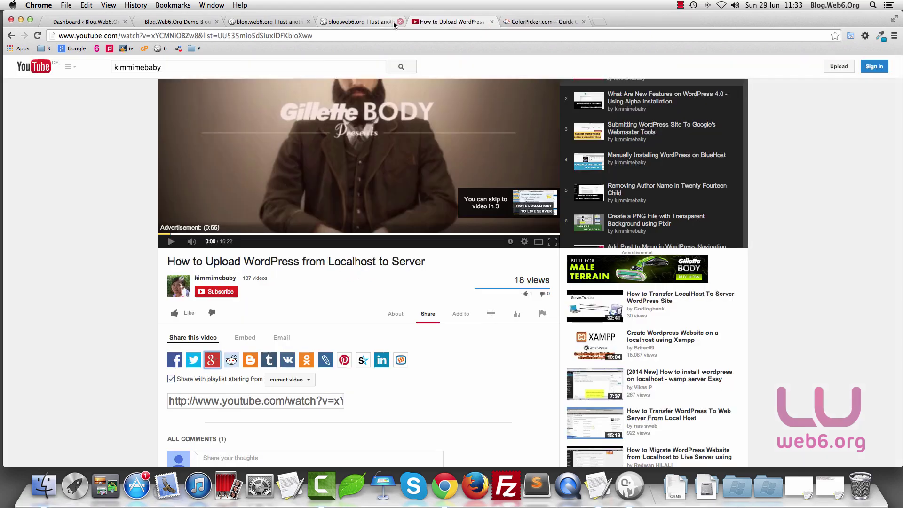
pyautogui.click(389, 22)
pyautogui.click(400, 22)
pyautogui.click(259, 22)
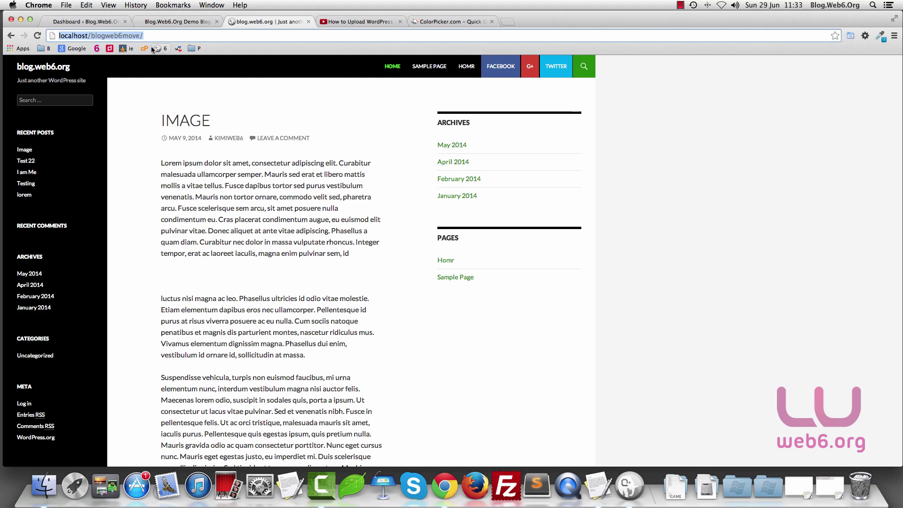
pyautogui.click(167, 22)
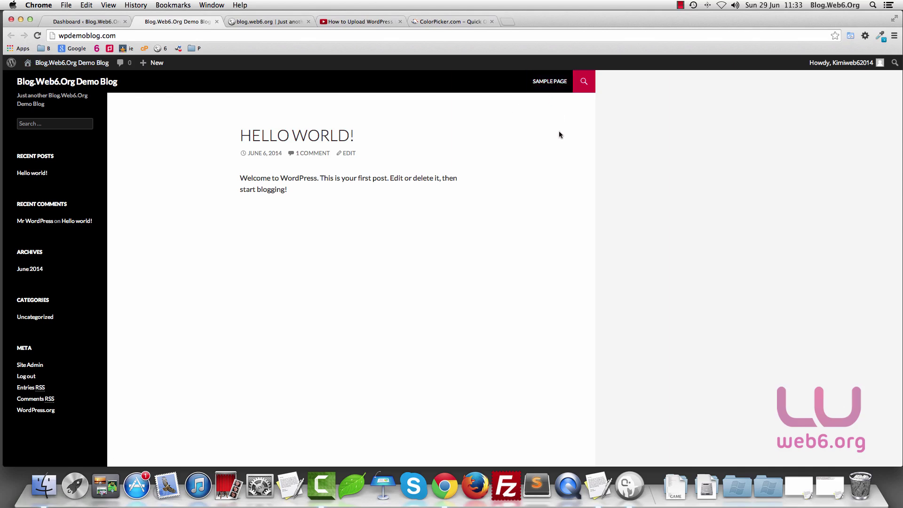
# Step: From the dashboard, go to Appearance > Menus and name a new menu 'Top menu nav'
pyautogui.click(78, 25)
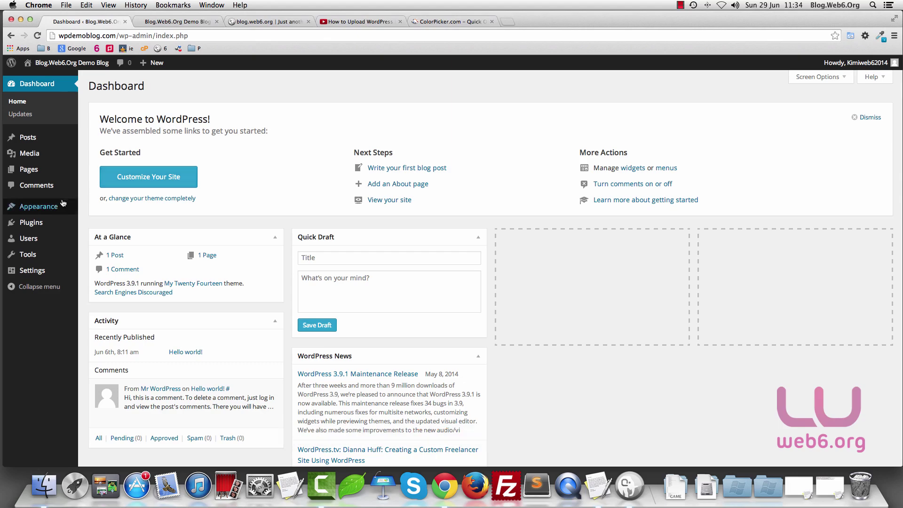
pyautogui.moveTo(59, 207)
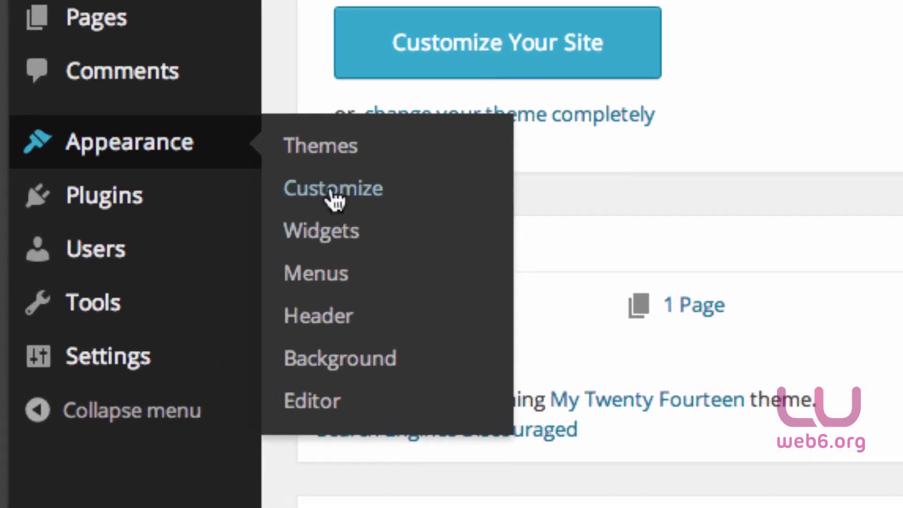
pyautogui.click(365, 275)
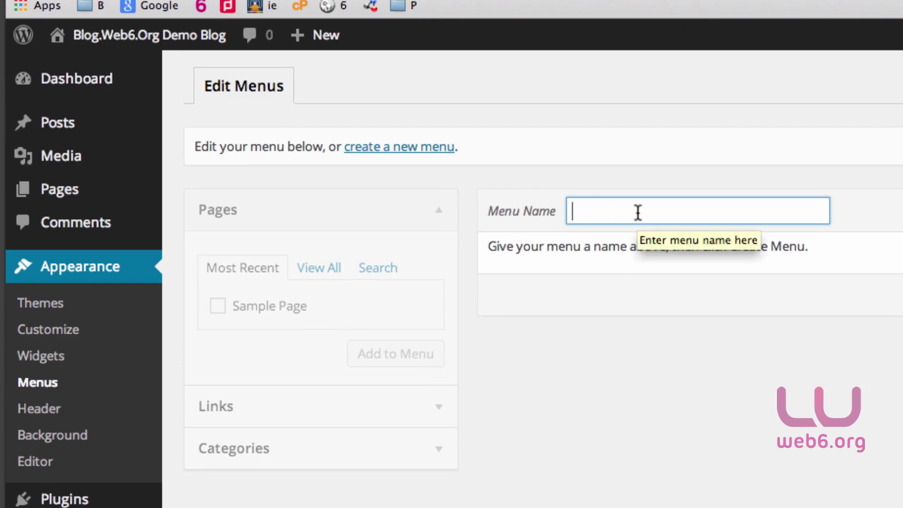
pyautogui.write('M')
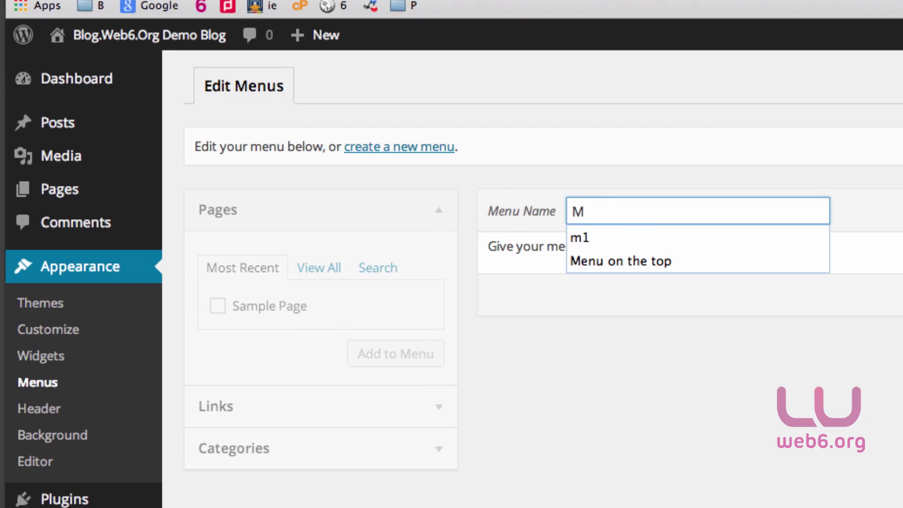
pyautogui.press('BackSpace')
pyautogui.write('Top menu nav')
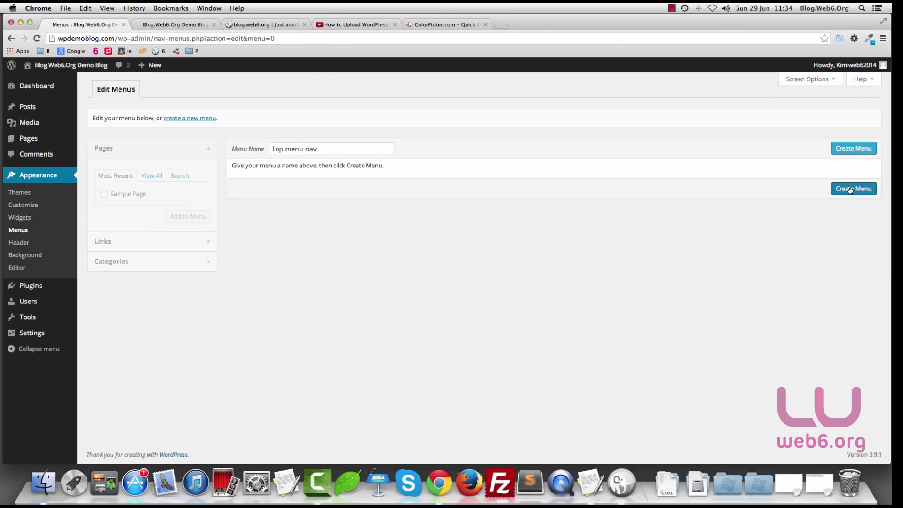
# Step: Create the Top menu nav menu and add all pages, Home and Sample Page, to it
pyautogui.click(850, 189)
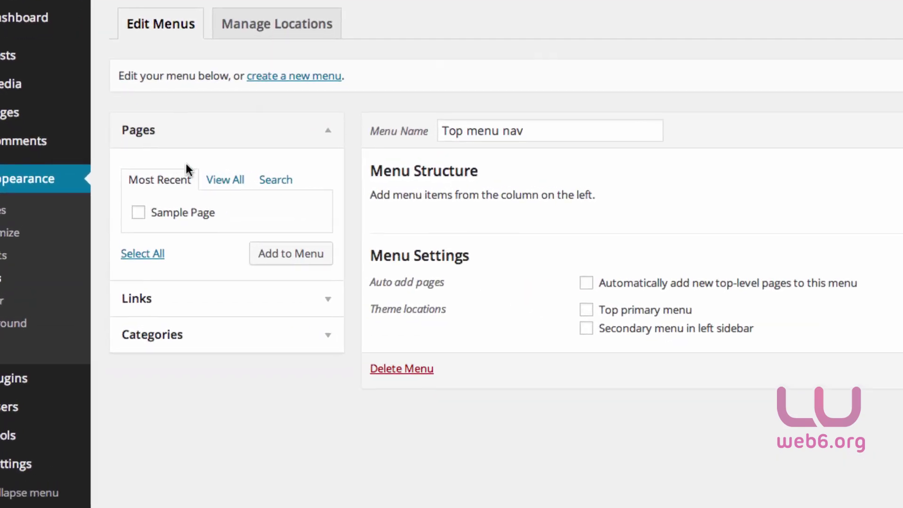
pyautogui.click(217, 182)
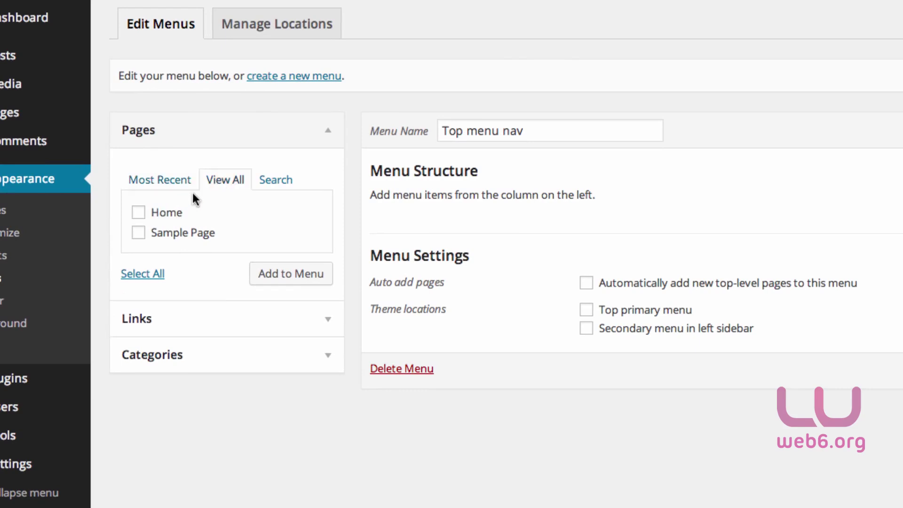
pyautogui.click(142, 278)
pyautogui.click(267, 282)
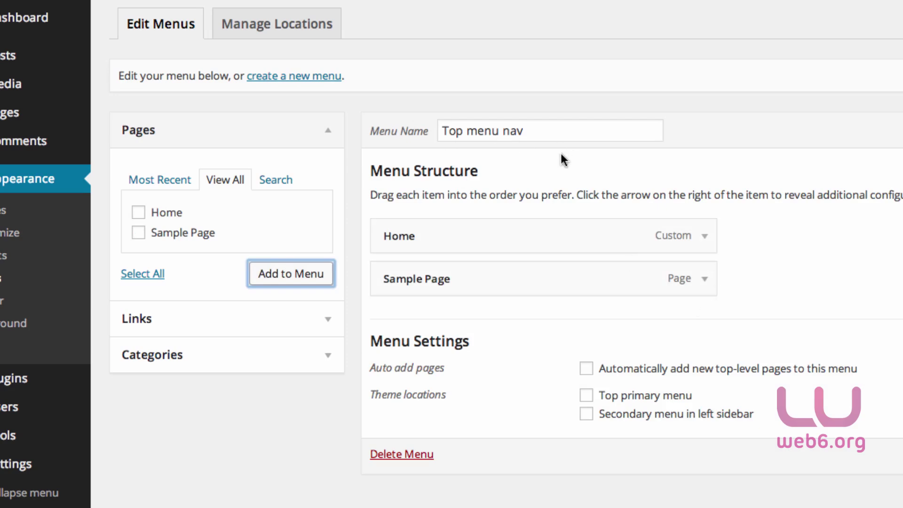
# Step: Add Uncategorized as a sub-item under Sample Page, enable auto-adding top-level pages, and save
pyautogui.click(325, 361)
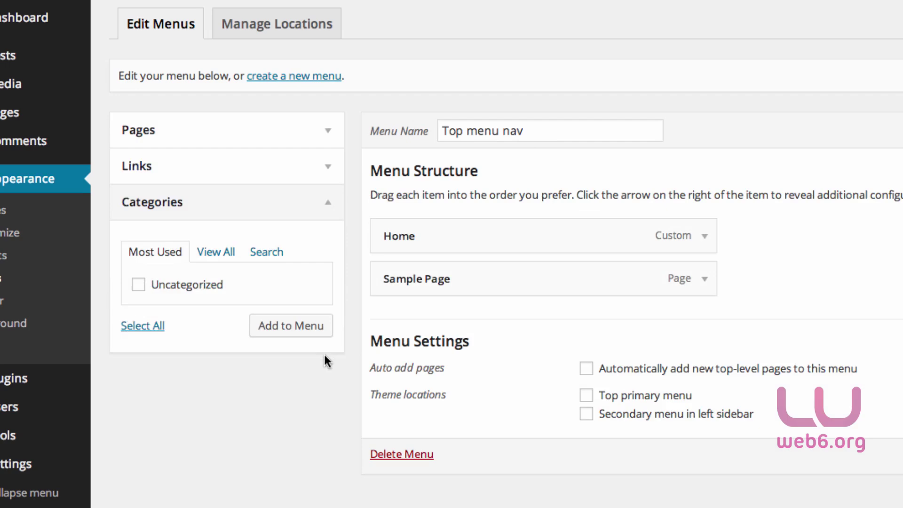
pyautogui.click(211, 254)
pyautogui.click(146, 326)
pyautogui.click(282, 325)
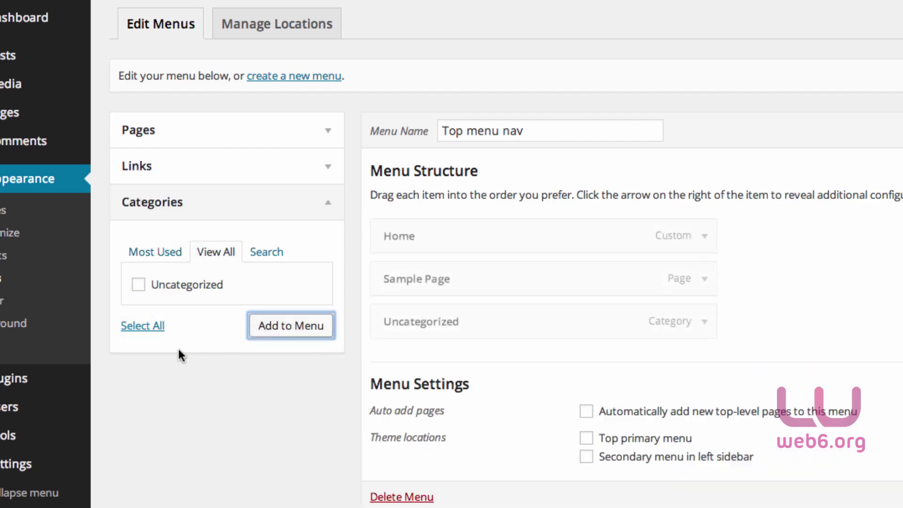
pyautogui.moveTo(457, 328); pyautogui.dragTo(490, 335)
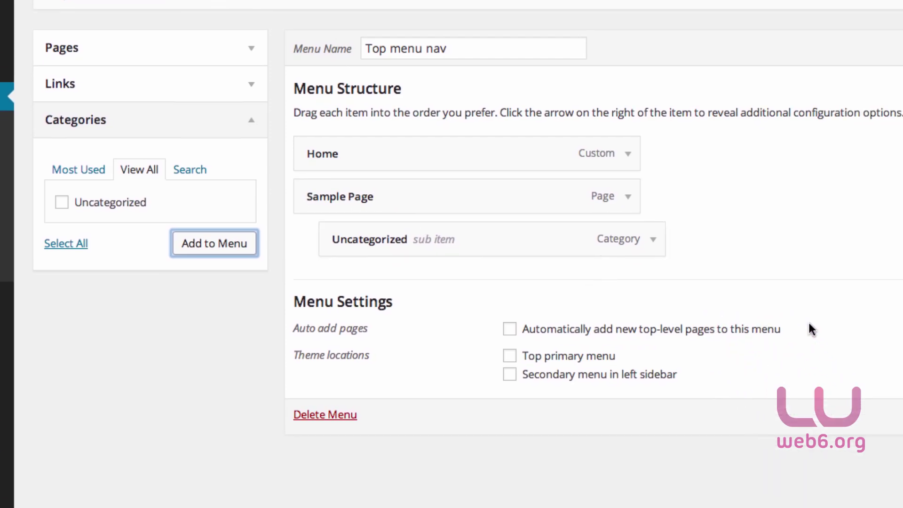
pyautogui.click(508, 330)
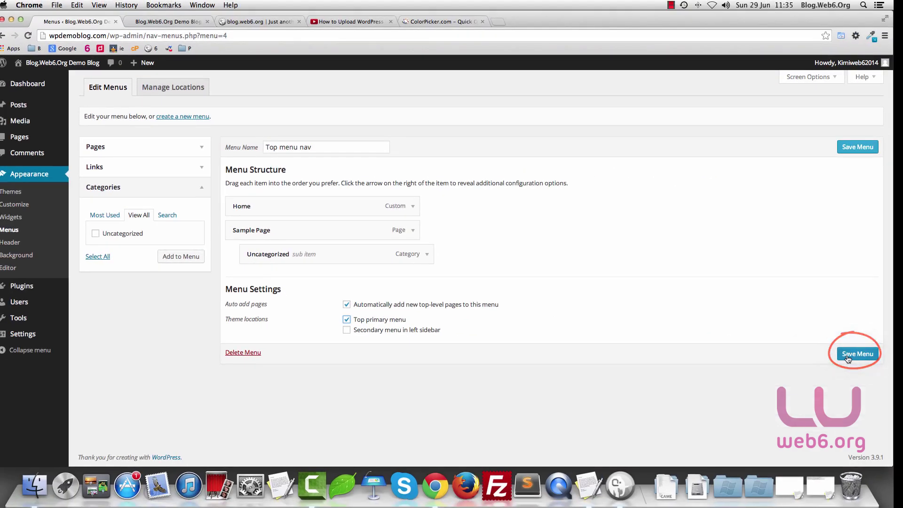
pyautogui.click(858, 354)
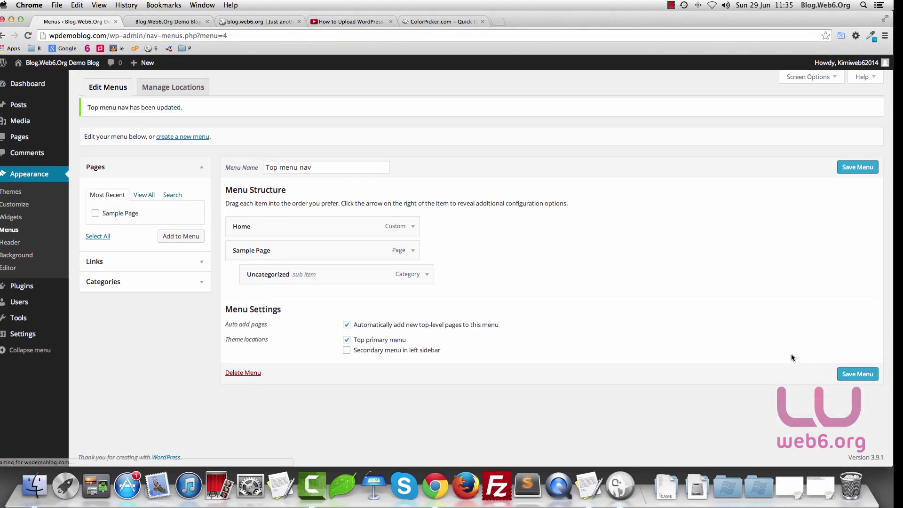
# Step: Reload the demo blog to confirm Home, Sample Page and its Uncategorized sub-item, then view the example site
pyautogui.click(179, 23)
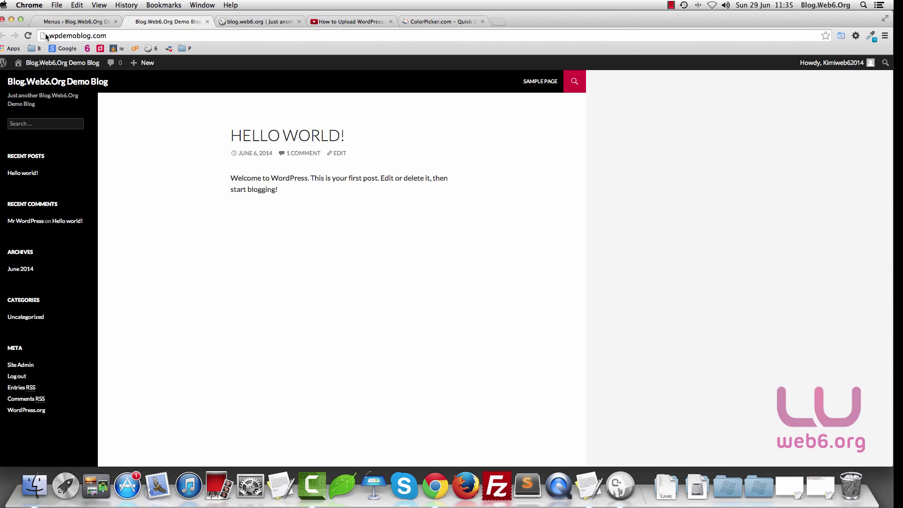
pyautogui.click(28, 36)
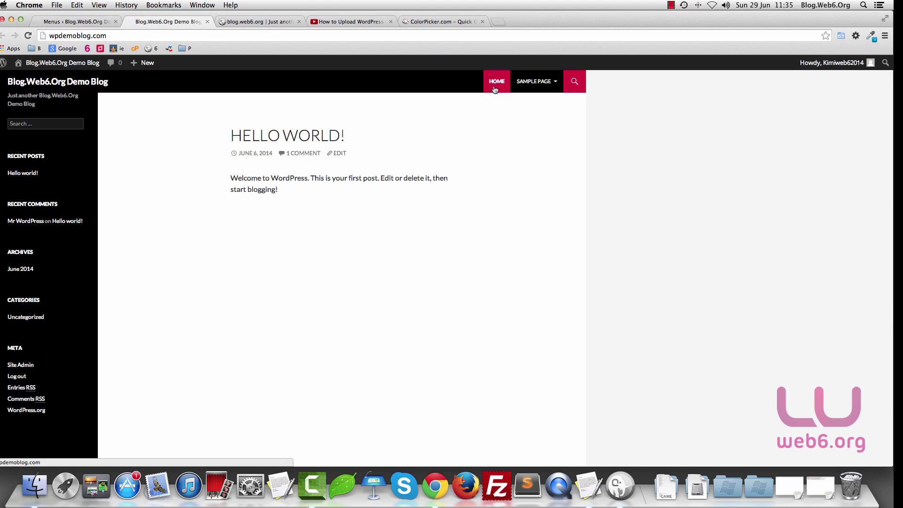
pyautogui.moveTo(534, 85)
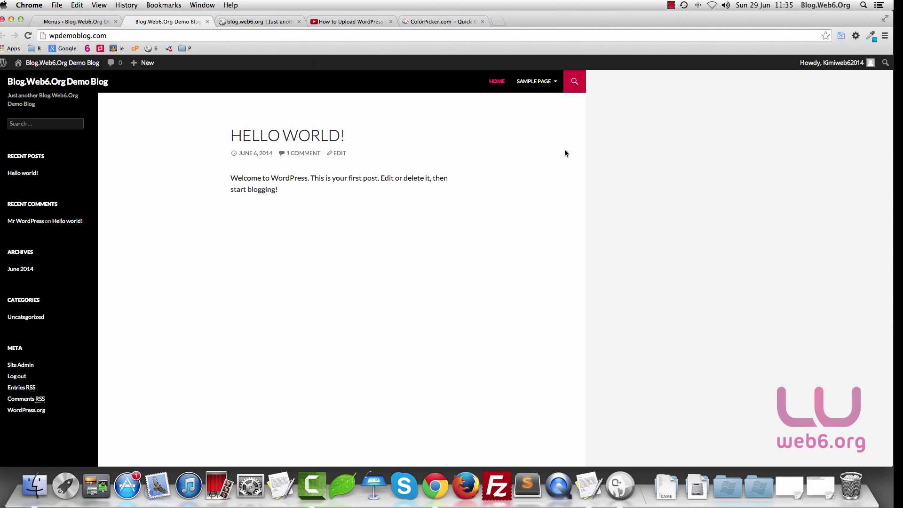
pyautogui.click(270, 22)
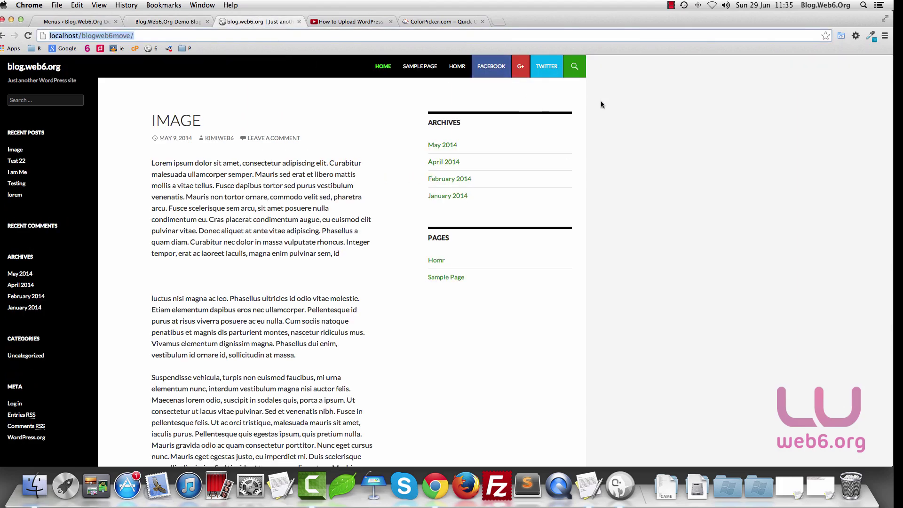
# Step: Back in the menu editor, make Posts, Tags and Format available as menu item types
pyautogui.click(71, 22)
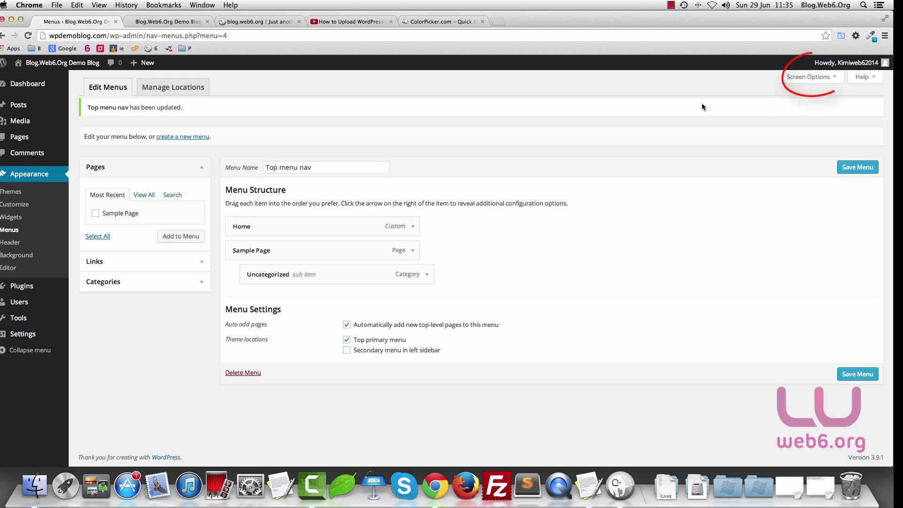
pyautogui.click(833, 81)
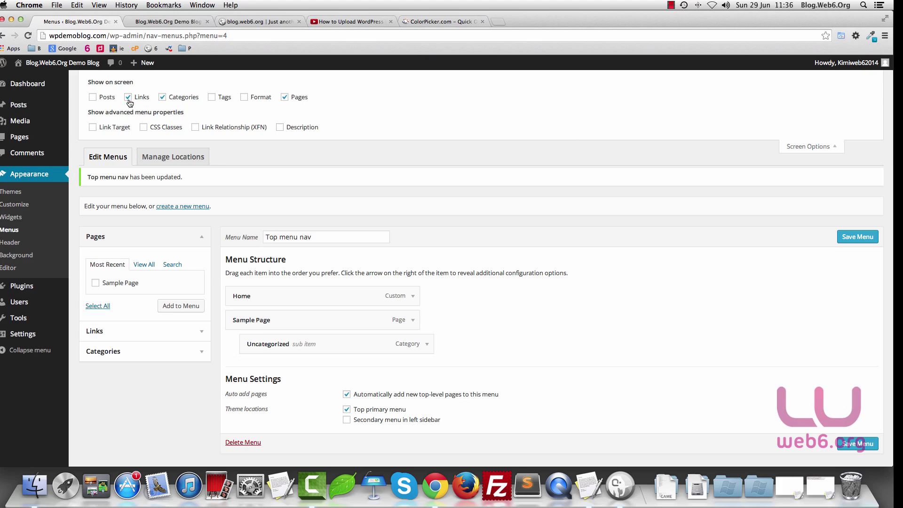
pyautogui.click(92, 98)
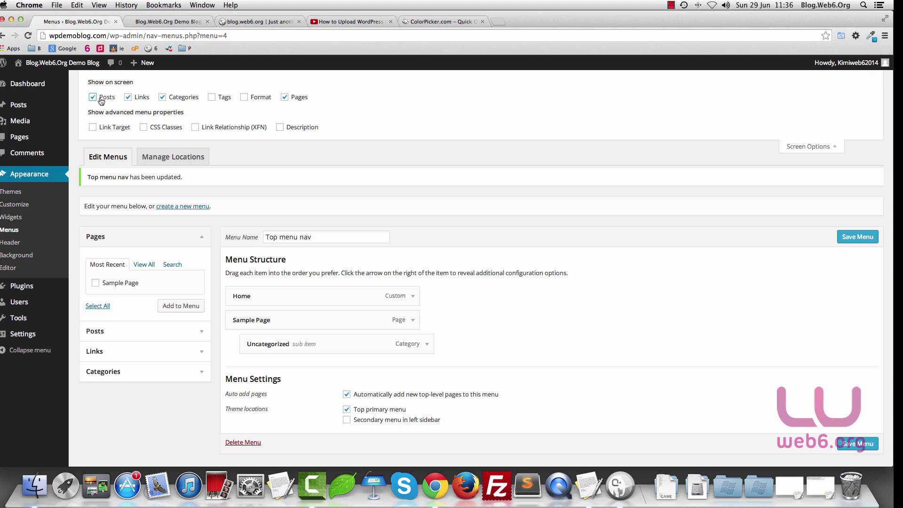
pyautogui.click(211, 98)
pyautogui.click(244, 97)
# Step: Enable link relationship, description, CSS classes and link target properties, then expand the custom Links form
pyautogui.click(279, 127)
pyautogui.click(195, 128)
pyautogui.click(144, 128)
pyautogui.click(93, 128)
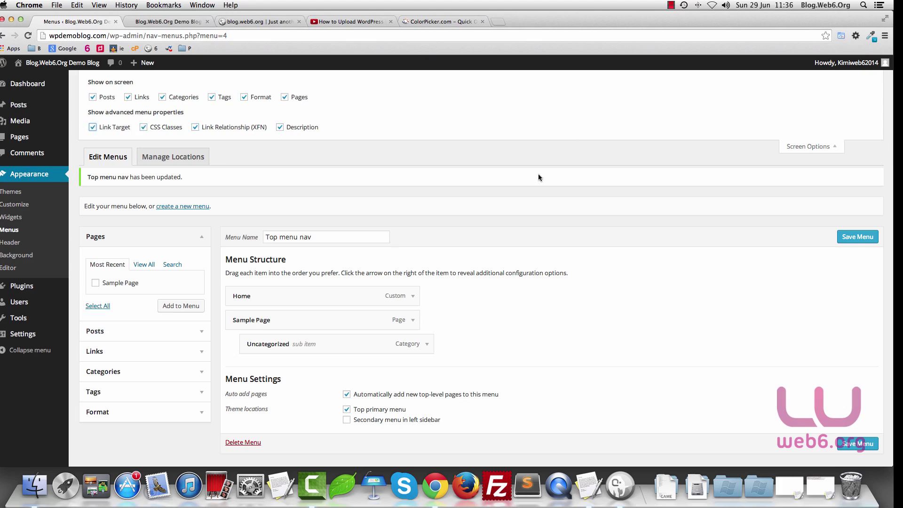
pyautogui.click(836, 152)
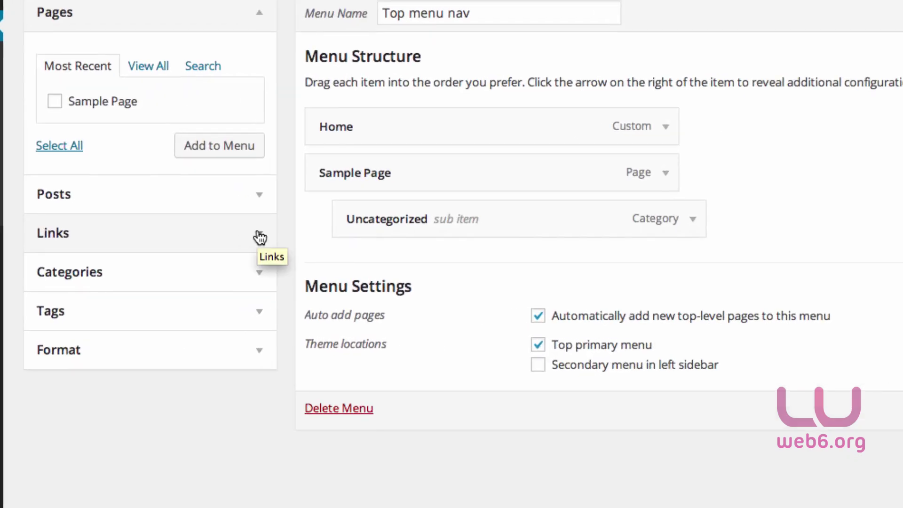
pyautogui.click(262, 241)
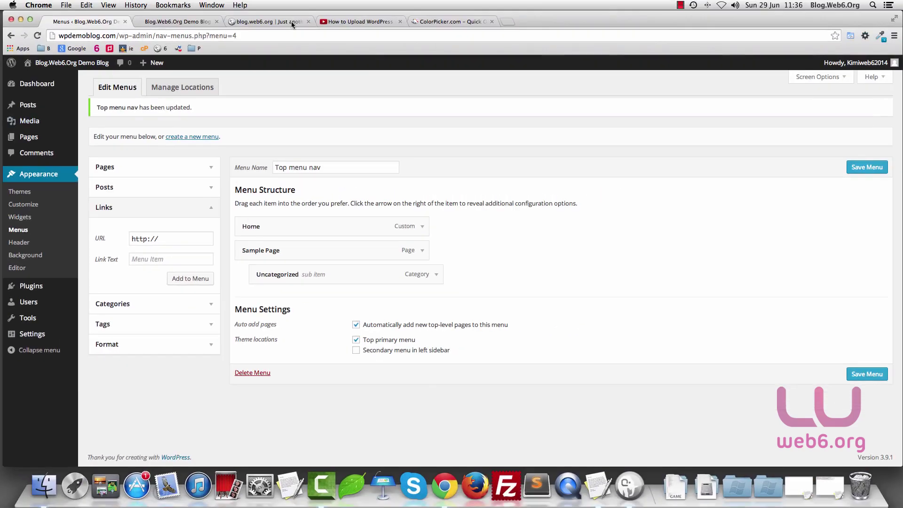
# Step: Load blog.web6.org in a new tab and follow its Facebook icon to the Wordpressvideos page
pyautogui.click(504, 21)
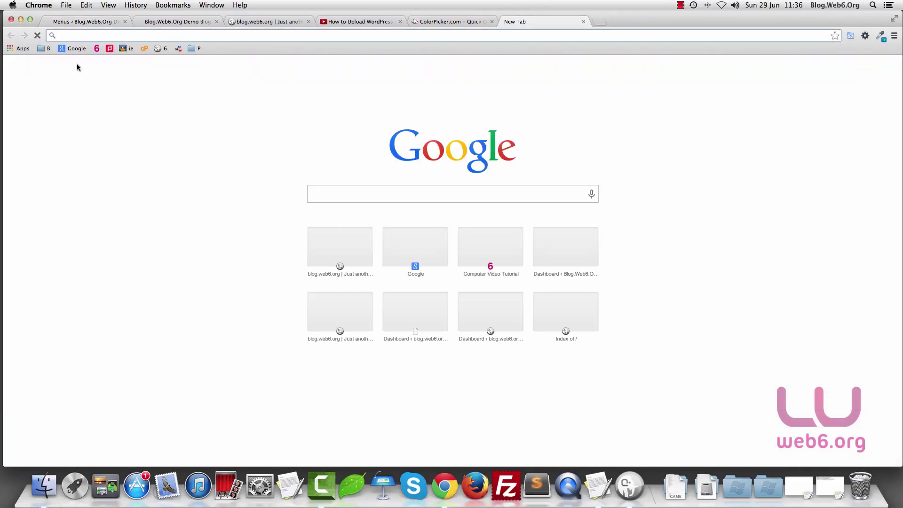
pyautogui.click(97, 49)
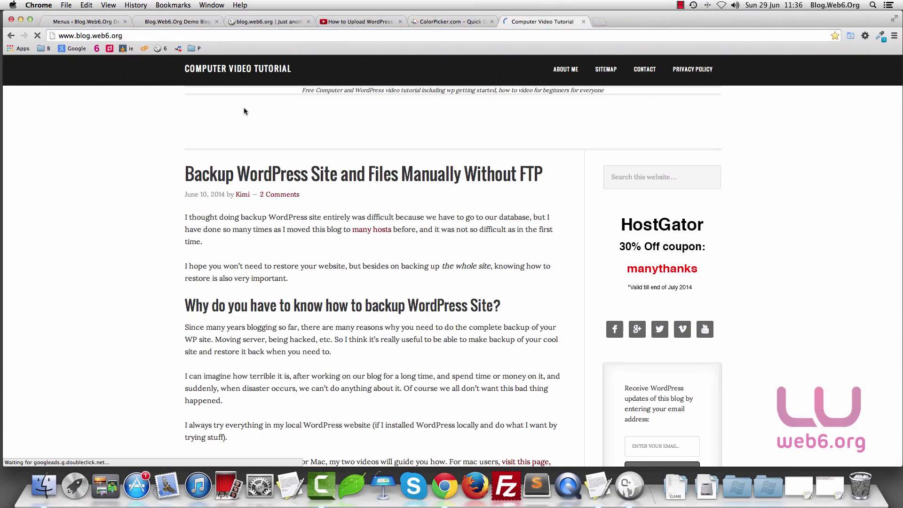
pyautogui.scroll(-3, 842, 287)
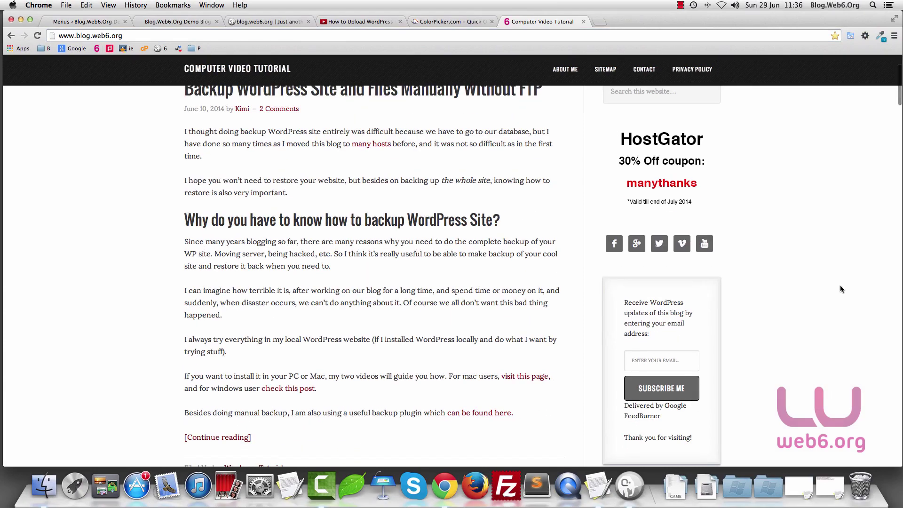
pyautogui.click(614, 245)
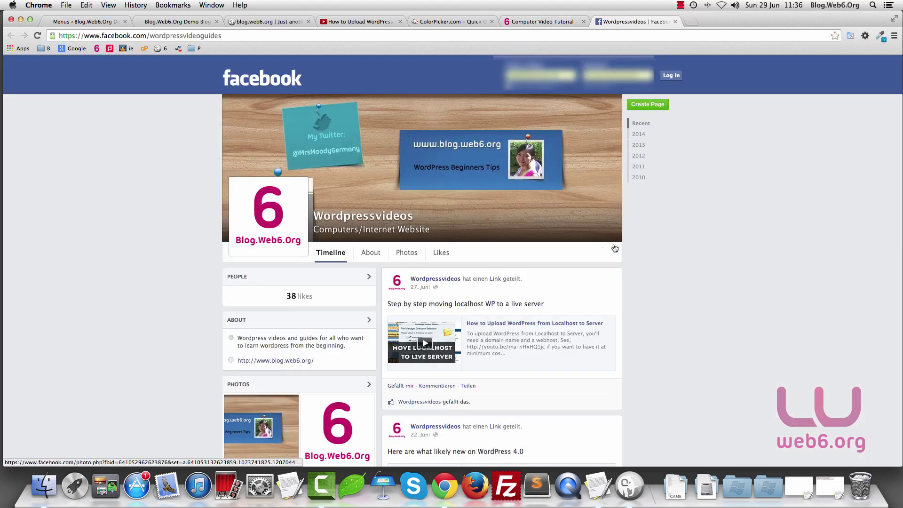
# Step: Copy the Facebook page address, close that tab, and return to the menu editor
pyautogui.click(217, 35)
pyautogui.rightClick(230, 36)
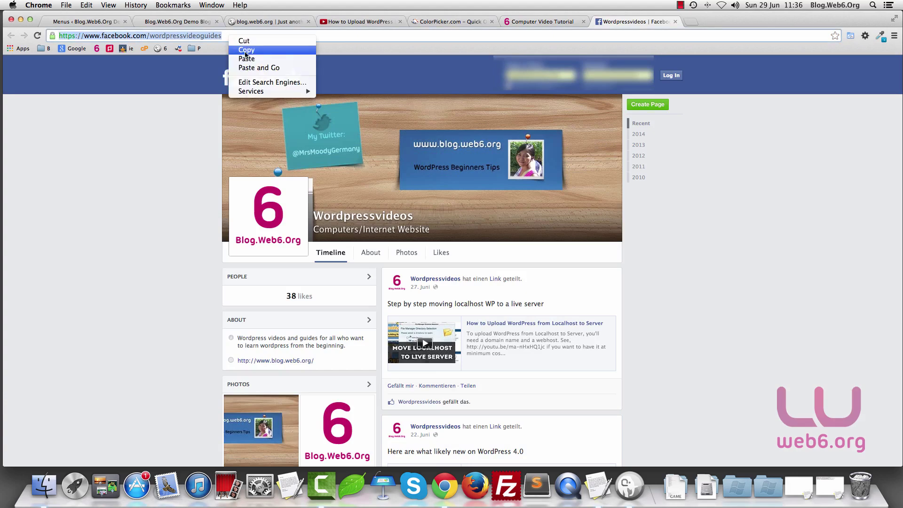
pyautogui.click(243, 50)
pyautogui.click(676, 22)
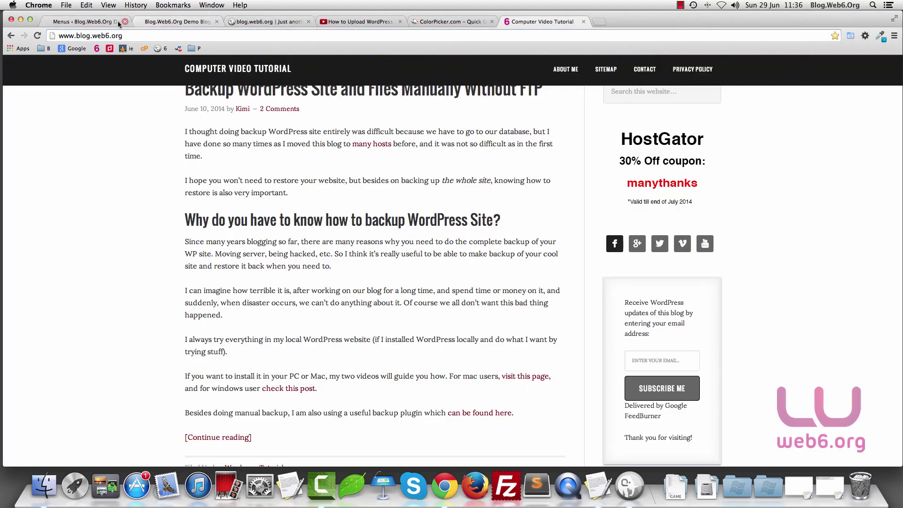
pyautogui.click(166, 22)
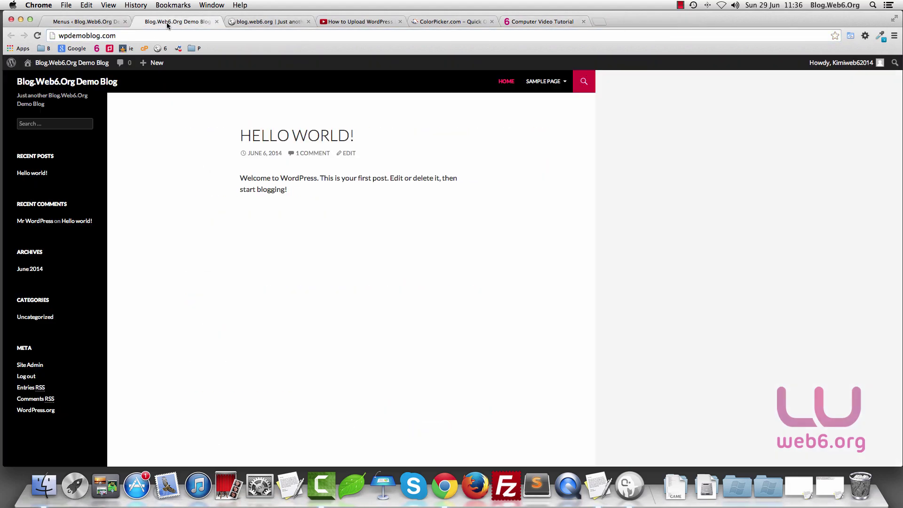
pyautogui.click(91, 23)
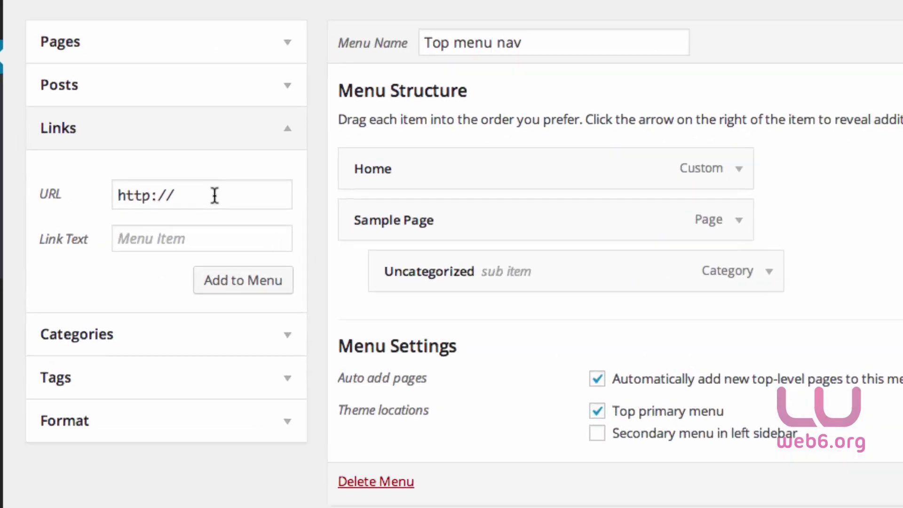
# Step: Paste the Facebook page address as the custom link URL and enter 'Facebook' as its link text
pyautogui.moveTo(171, 239); pyautogui.dragTo(94, 230)
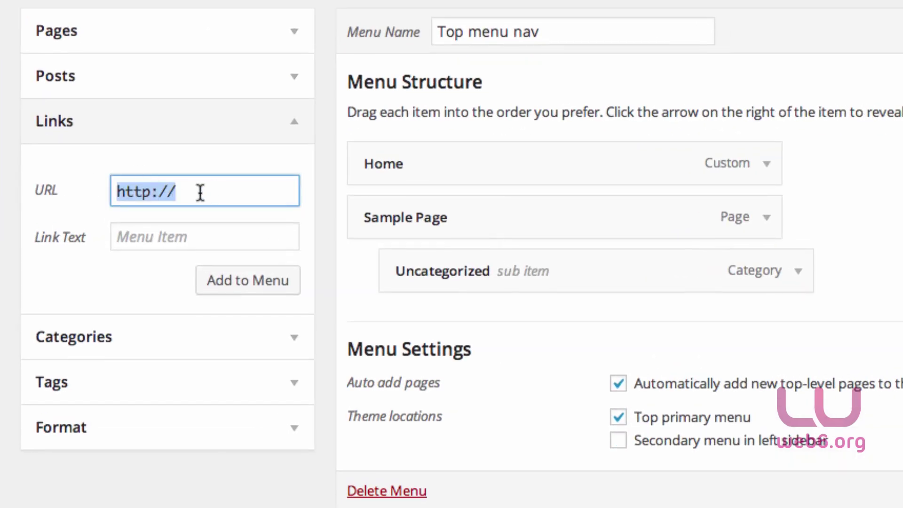
pyautogui.hotkey('ctrl', 'v')
pyautogui.moveTo(258, 192); pyautogui.dragTo(48, 195)
pyautogui.click(171, 238)
pyautogui.write('Facebook')
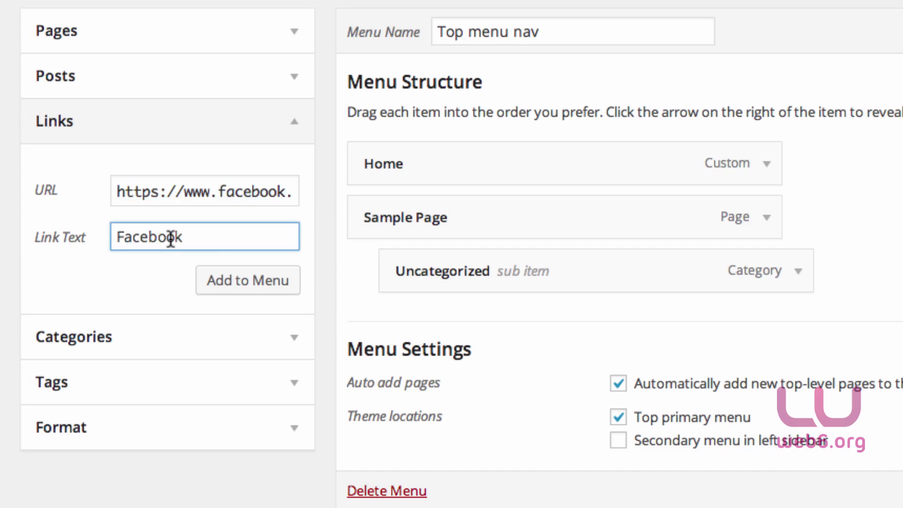